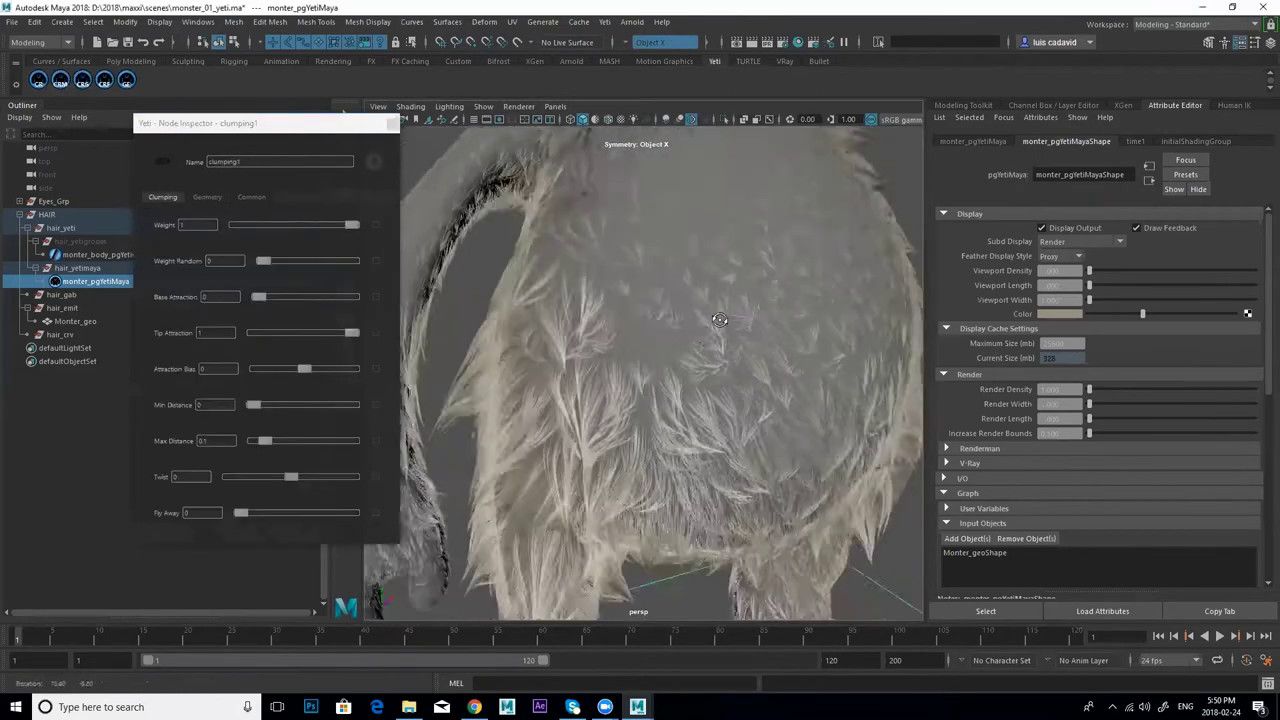
Step: Orbit to a frontal view of the fur and save the scene
left_click_drag(757, 337, 700, 340, "alt")
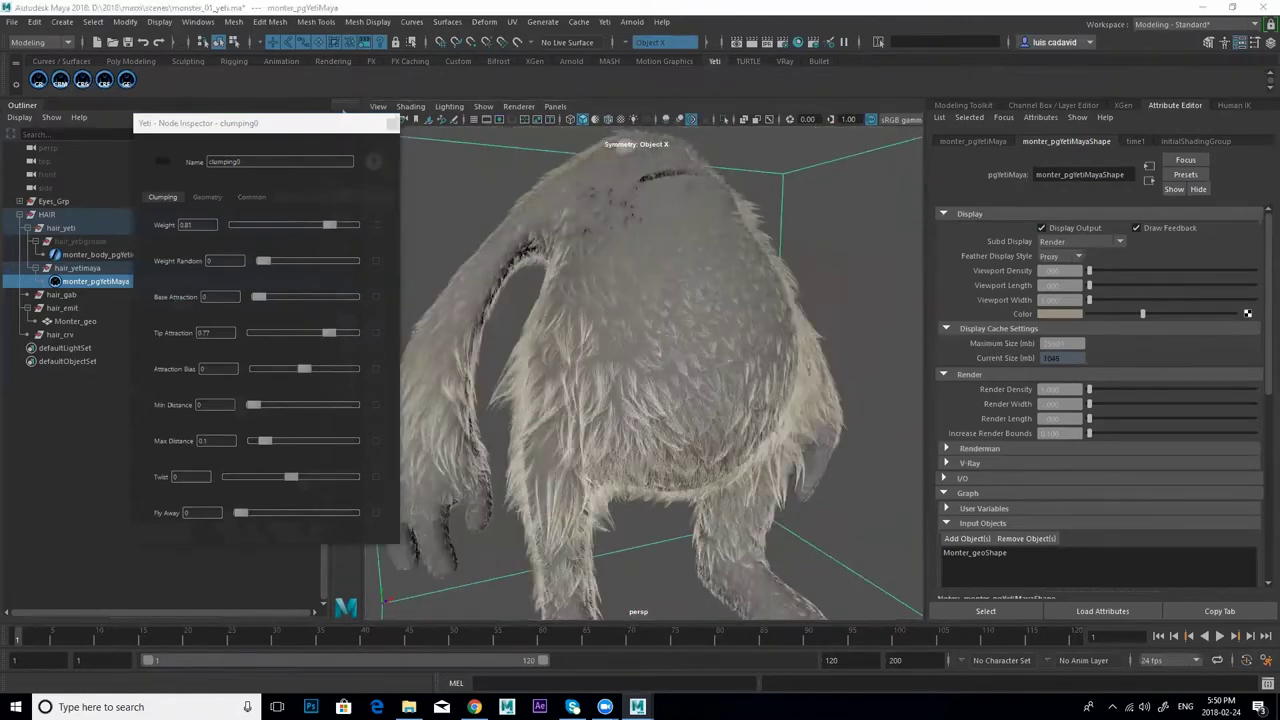
left_click_drag(827, 374, 844, 230, "alt")
key("ctrl+s")
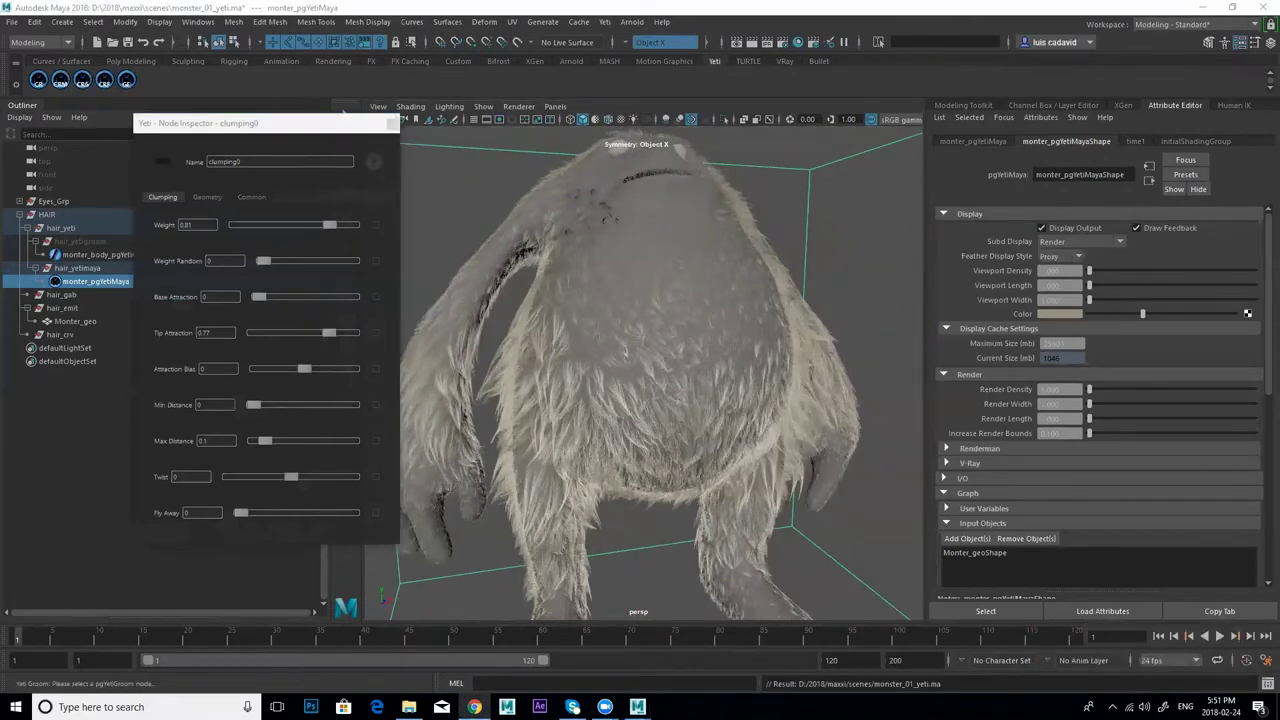
Step: Choose the clump attribute for painting and switch to setting fixed values
middle_click_drag(660, 380, 650, 380, "alt")
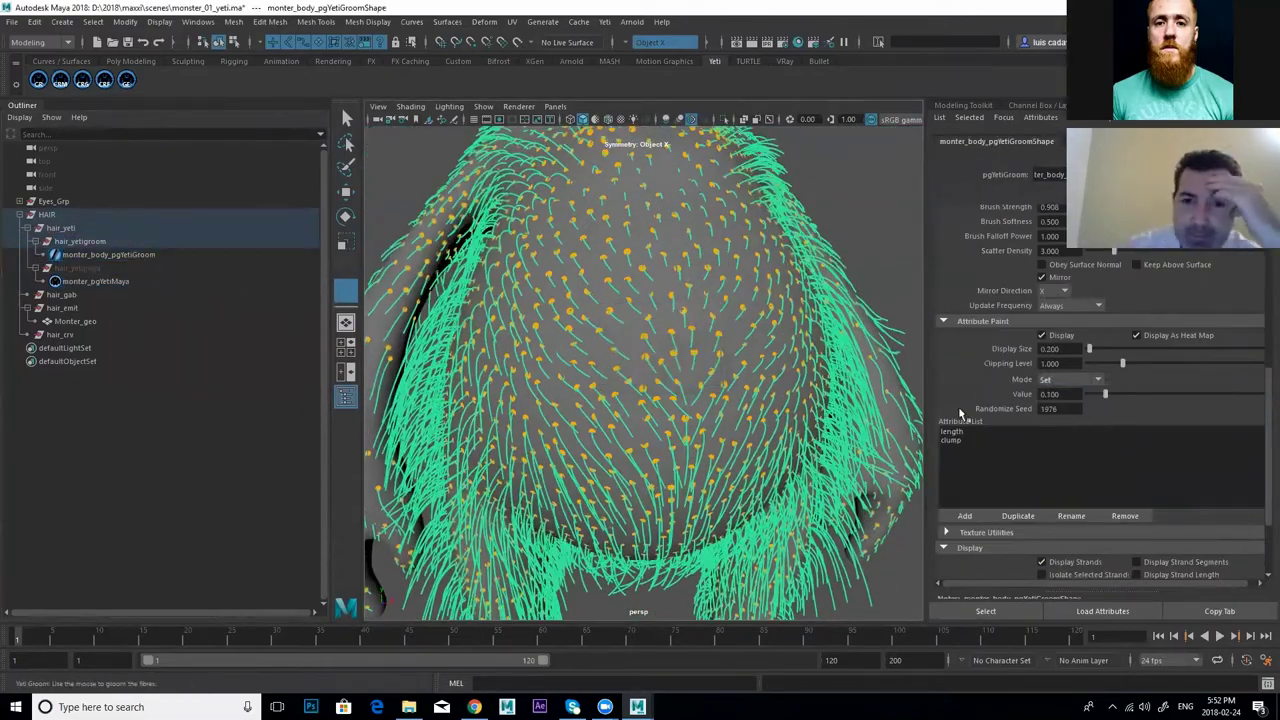
left_click(950, 440)
mouse_move(571, 305)
left_mouse_down("alt")
mouse_move(700, 275)
mouse_move(586, 300)
mouse_move(663, 286)
mouse_move(714, 320)
mouse_move(636, 300)
mouse_move(643, 443)
mouse_move(600, 366)
mouse_move(620, 287)
mouse_move(666, 357)
mouse_move(557, 294)
left_mouse_up("alt")
left_click(1070, 379)
Step: Set the clump paint value to 0.927 and select the fur node to inspect its settings
left_click(1060, 402)
mouse_move(843, 349)
left_mouse_down("alt")
mouse_move(585, 318)
mouse_move(786, 294)
left_mouse_up("alt")
left_click(95, 281)
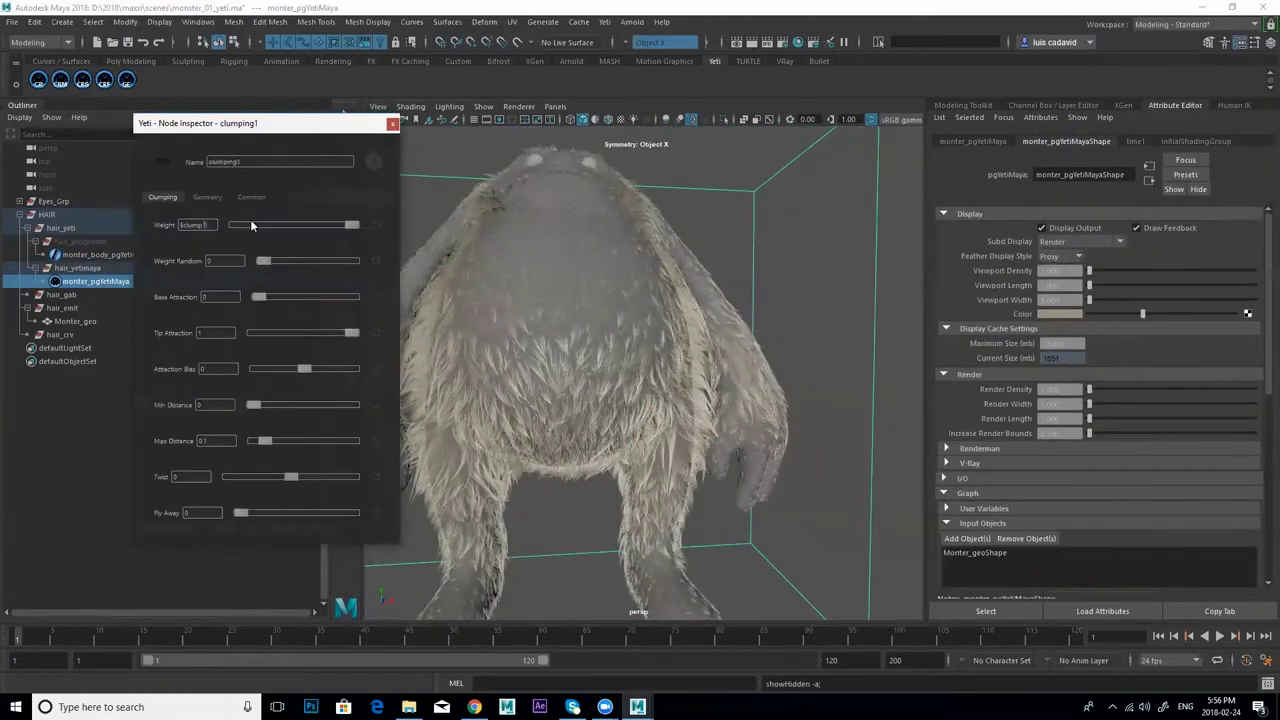
mouse_move(600, 350)
left_mouse_down("alt")
mouse_move(766, 363)
mouse_move(820, 300)
left_mouse_up("alt")
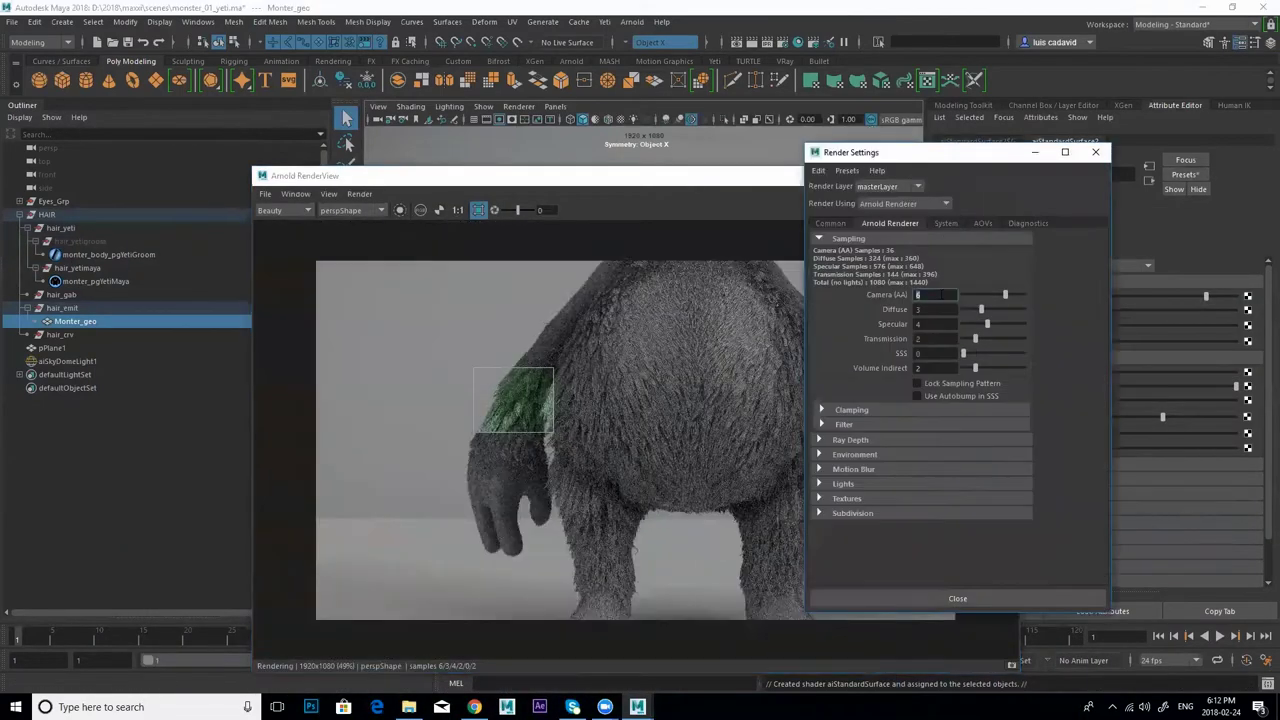
Step: View the render at 1:1 and start an Arnold render of the monster's side
left_click(458, 210)
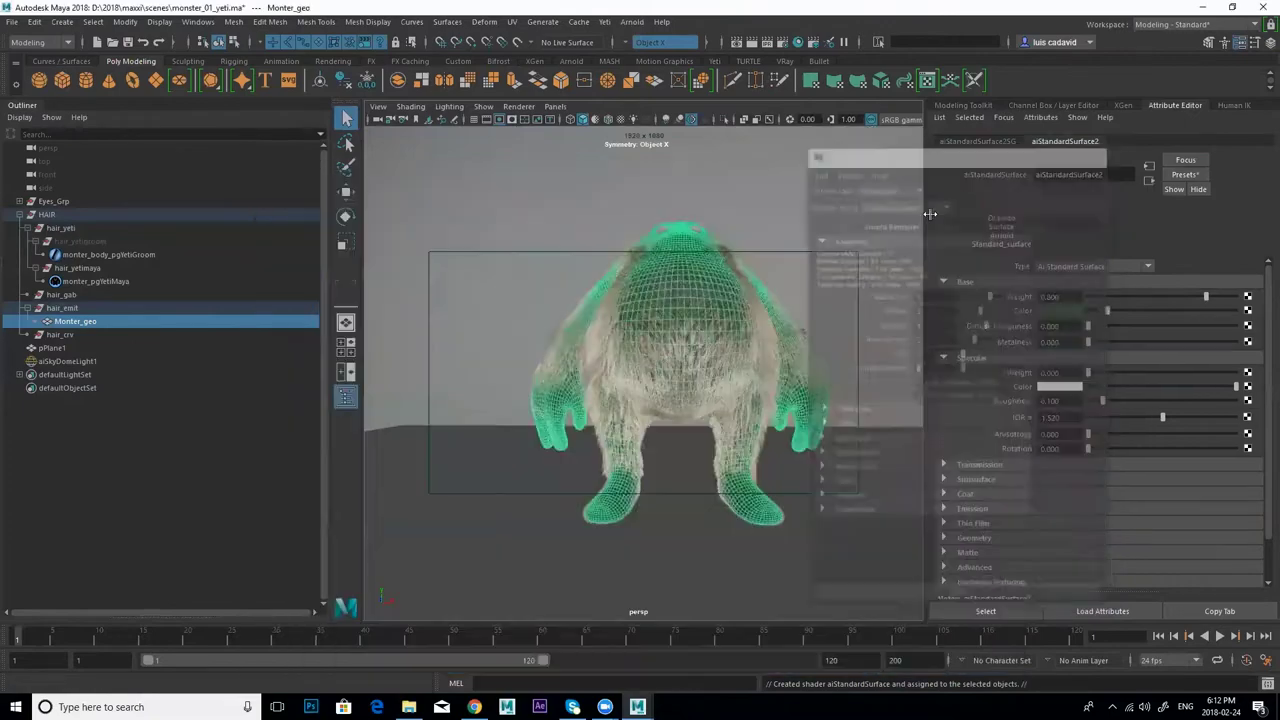
left_click_drag(587, 297, 640, 300, "alt")
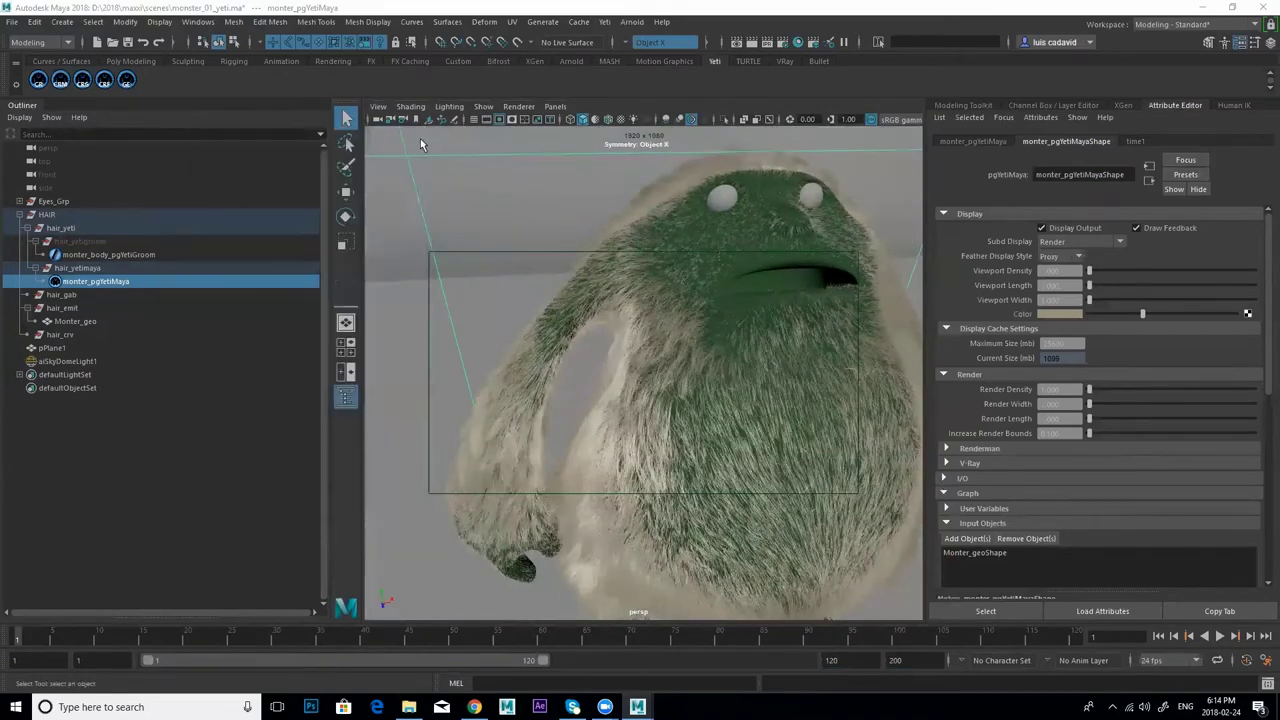
left_click(755, 43)
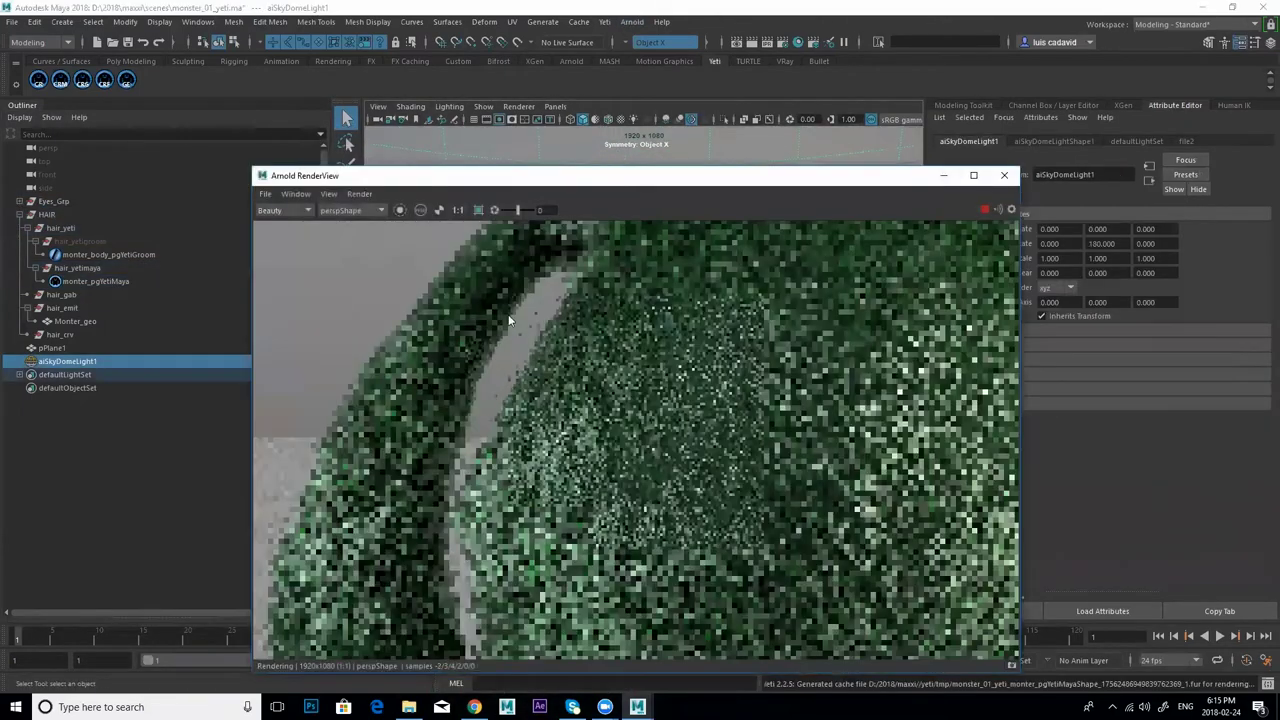
Step: Restrict rendering to a region on the torso and show the fur's hair shader attributes
left_click_drag(327, 366, 710, 508)
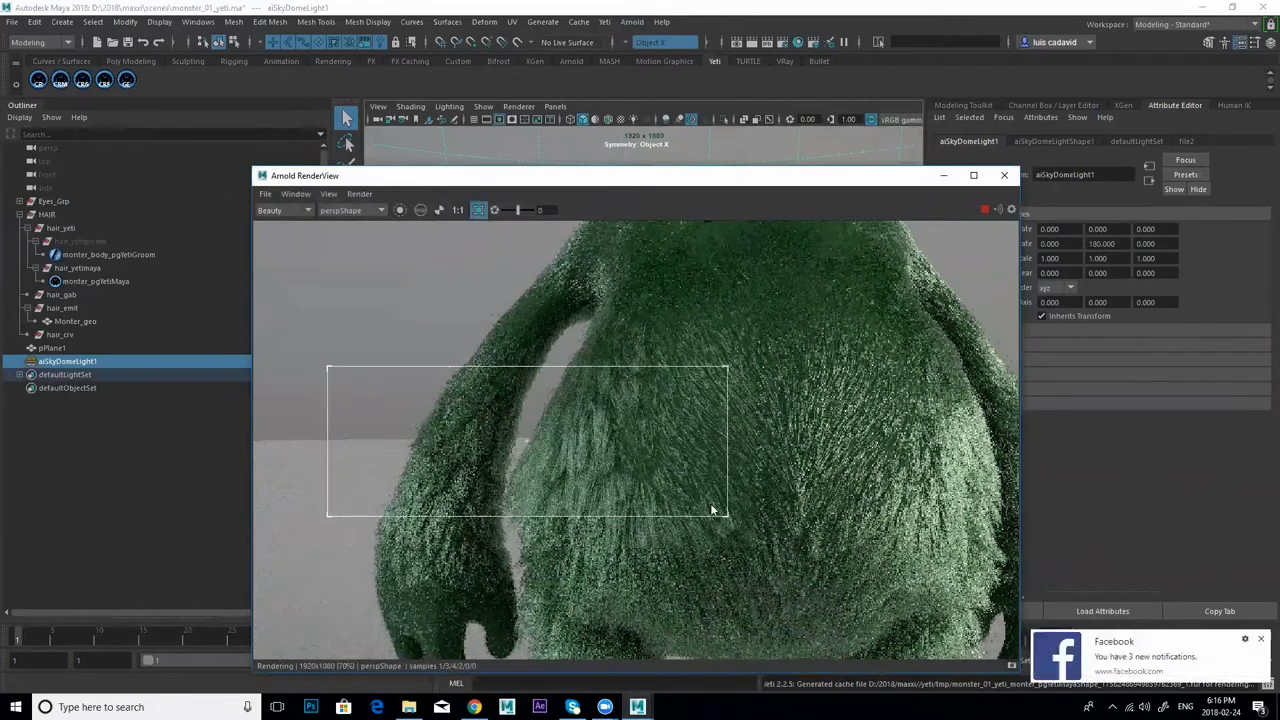
mouse_move(657, 180)
left_mouse_down()
mouse_move(788, 187)
mouse_move(630, 140)
left_mouse_up()
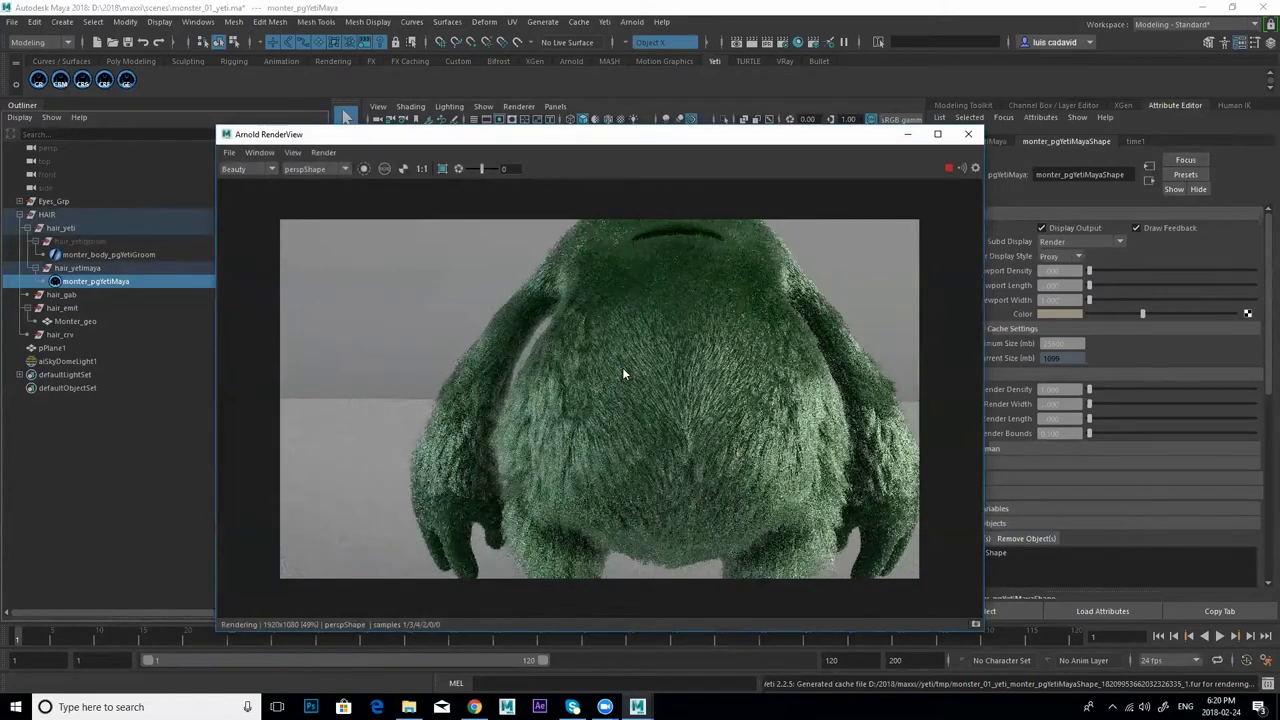
left_click(442, 168)
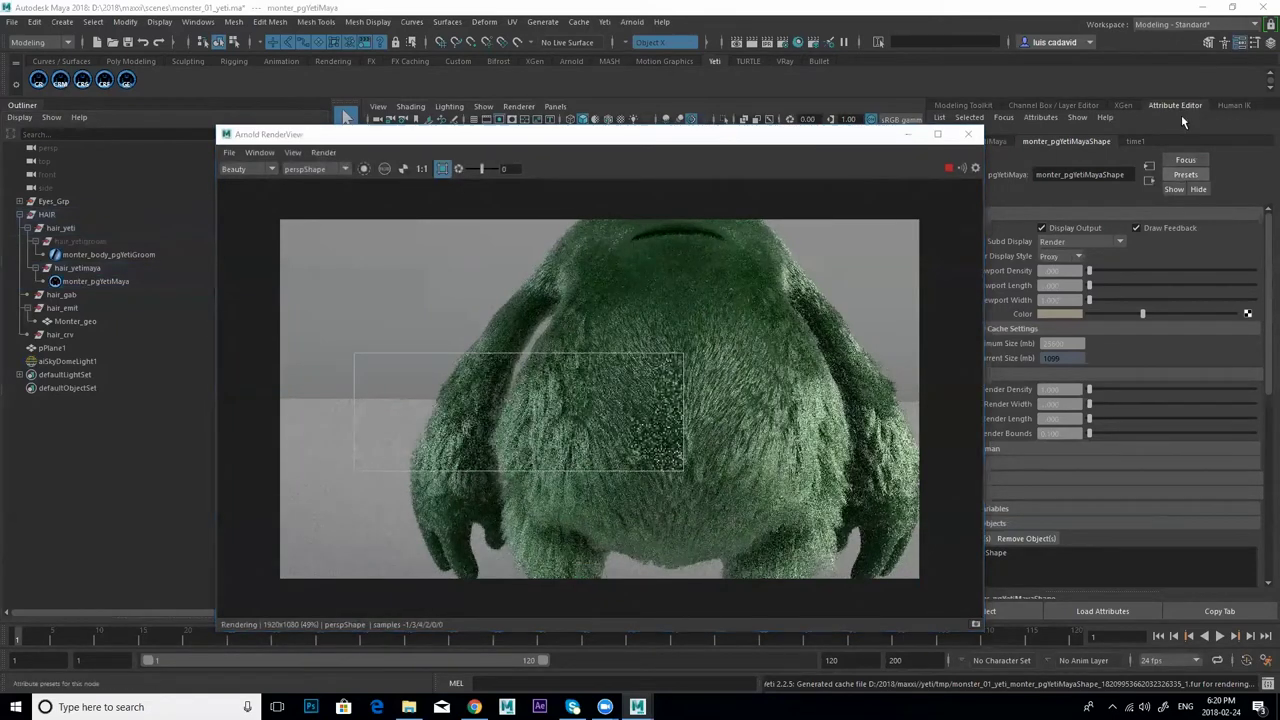
left_click(1165, 141)
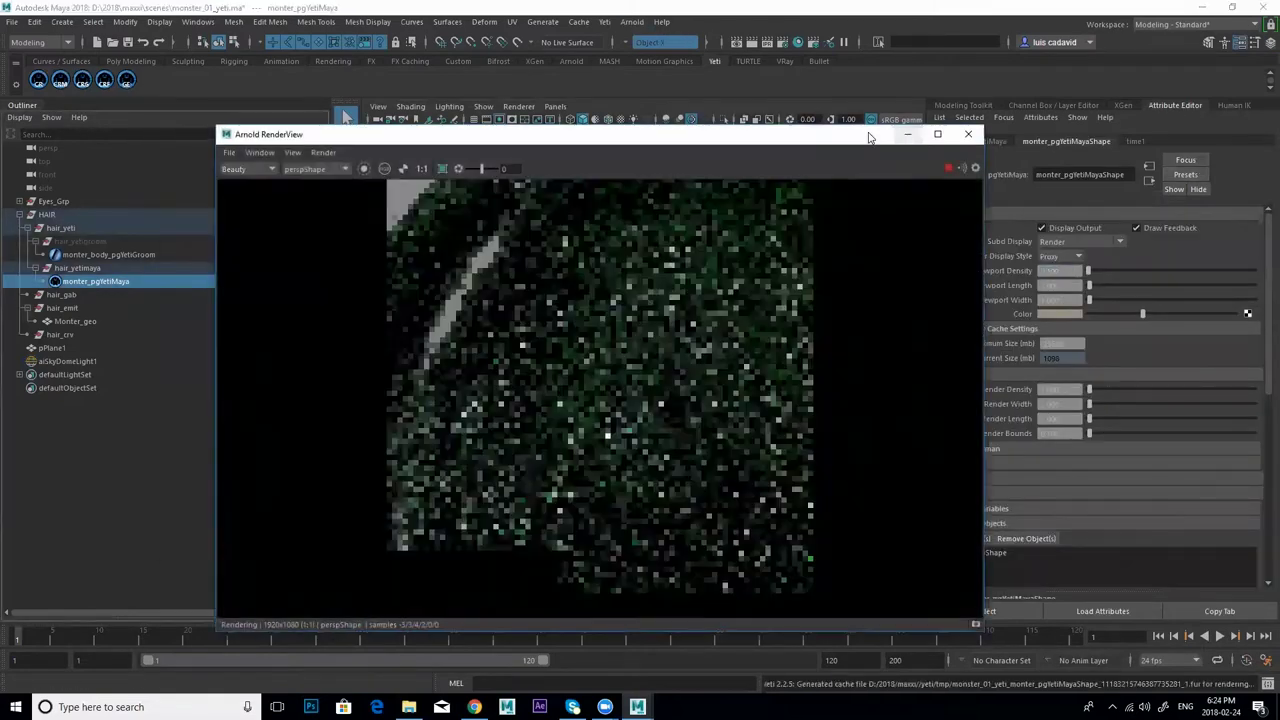
Step: Render a new region across the body and close the fur node settings window
left_click_drag(330, 341, 632, 420)
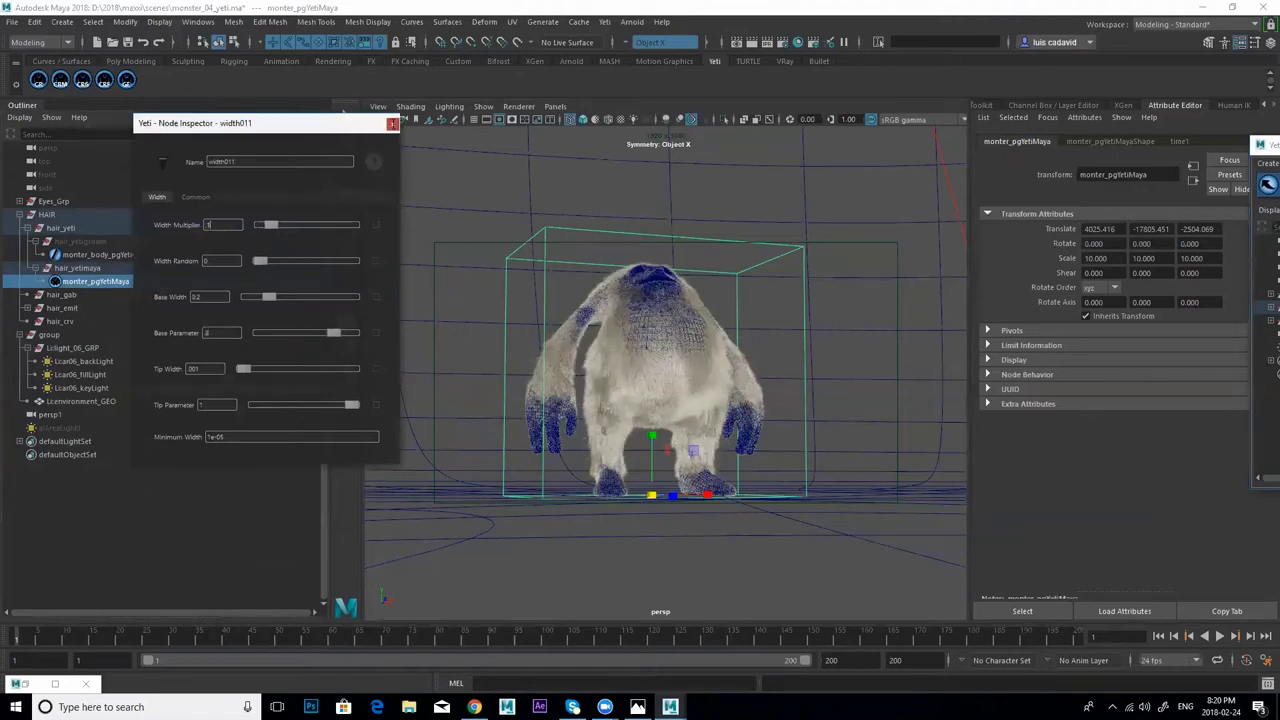
left_click(392, 123)
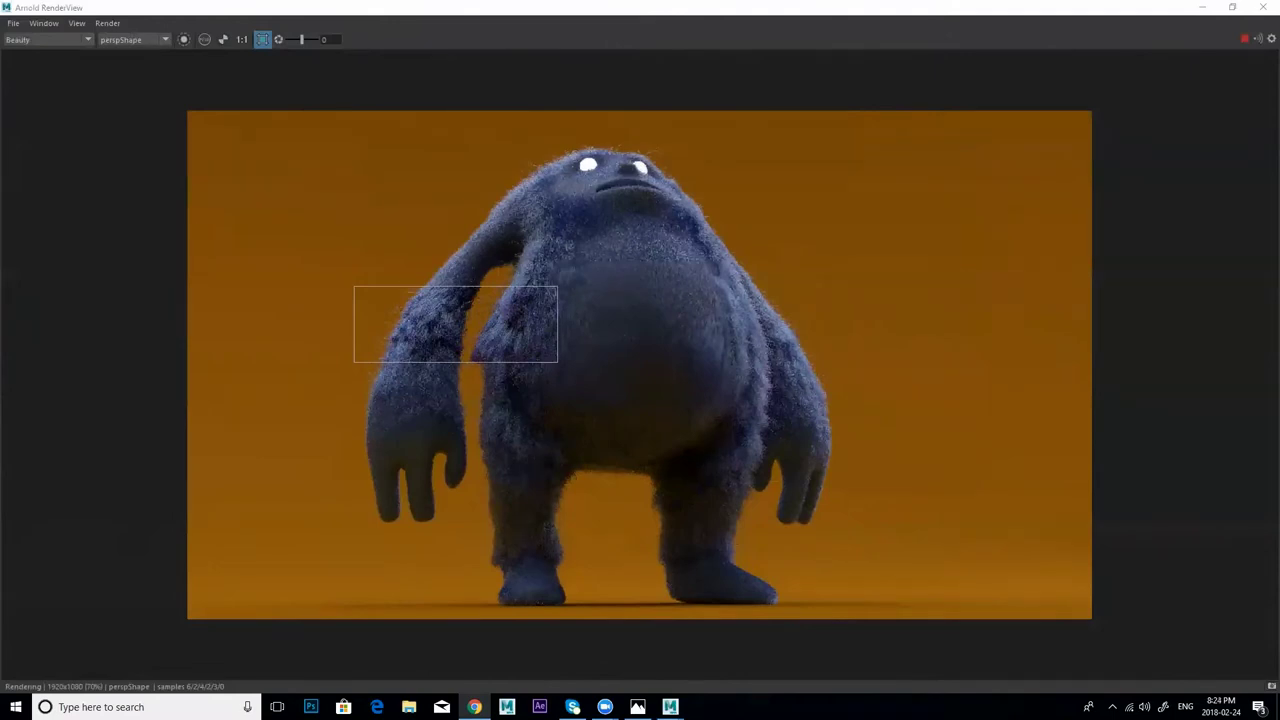
Step: View the blue-fur render at 1:1 size, then switch away from the RenderView
left_click(242, 40)
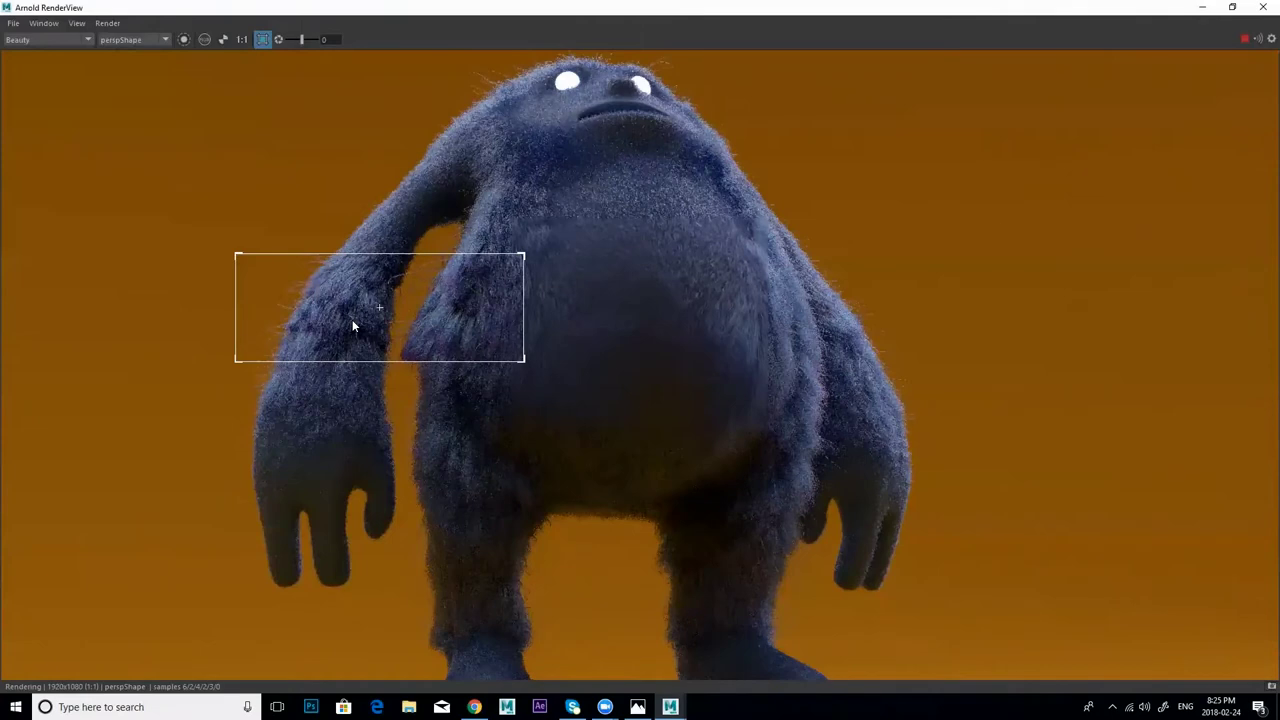
key("alt+Tab")
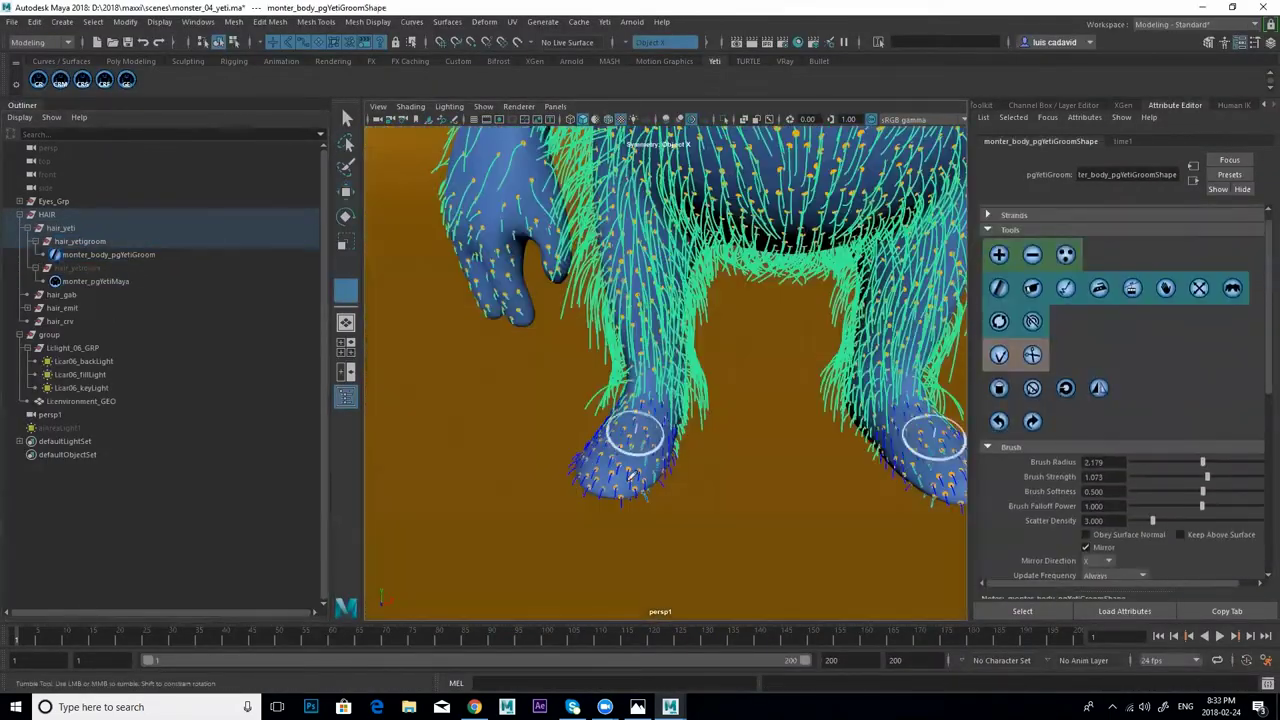
Step: Reselect the body groom node and orbit to a close-up of the monster's head
mouse_move(565, 483)
left_mouse_down("alt")
mouse_move(800, 486)
mouse_move(543, 500)
mouse_move(700, 371)
mouse_move(482, 416)
mouse_move(871, 360)
left_mouse_up("alt")
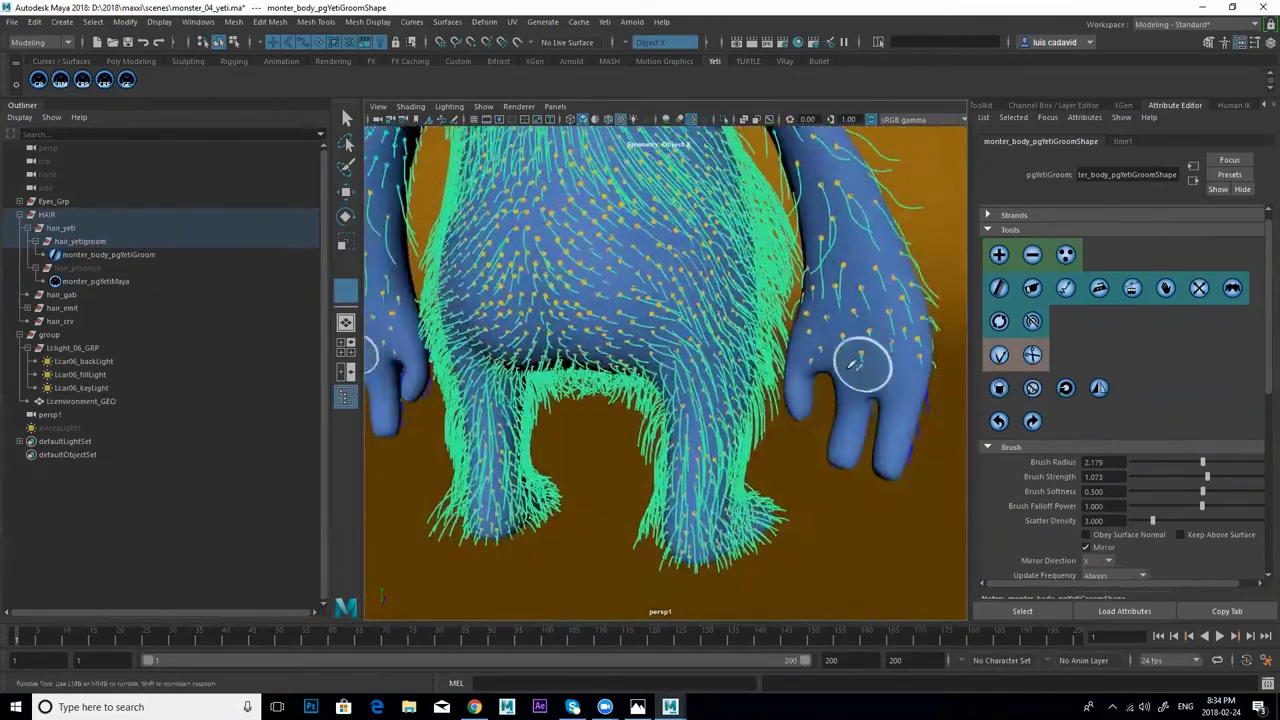
left_click(95, 281)
left_click(108, 254)
mouse_move(500, 400)
left_mouse_down("alt")
mouse_move(763, 323)
mouse_move(749, 400)
mouse_move(816, 372)
mouse_move(557, 263)
mouse_move(800, 406)
mouse_move(843, 271)
mouse_move(800, 313)
mouse_move(671, 371)
mouse_move(514, 286)
mouse_move(850, 330)
left_mouse_up("alt")
Step: Leave the groom brush and reselect the body groom node from a front view
key("w")
left_click_drag(700, 380, 414, 286, "alt")
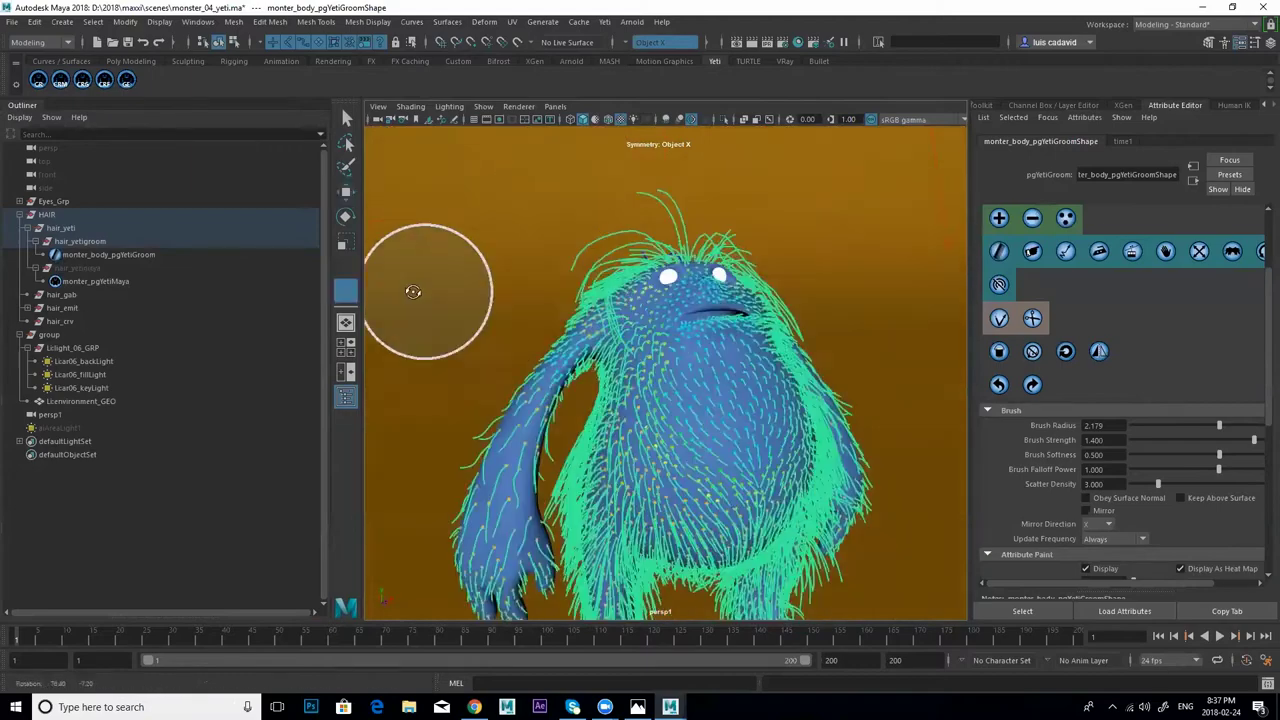
left_click(95, 281)
mouse_move(620, 350)
left_mouse_down("alt")
mouse_move(700, 345)
mouse_move(730, 359)
left_mouse_up("alt")
left_click(730, 359)
Step: Pick the fama attribute in the Attribute Paint settings for painting the head
left_click(1113, 357)
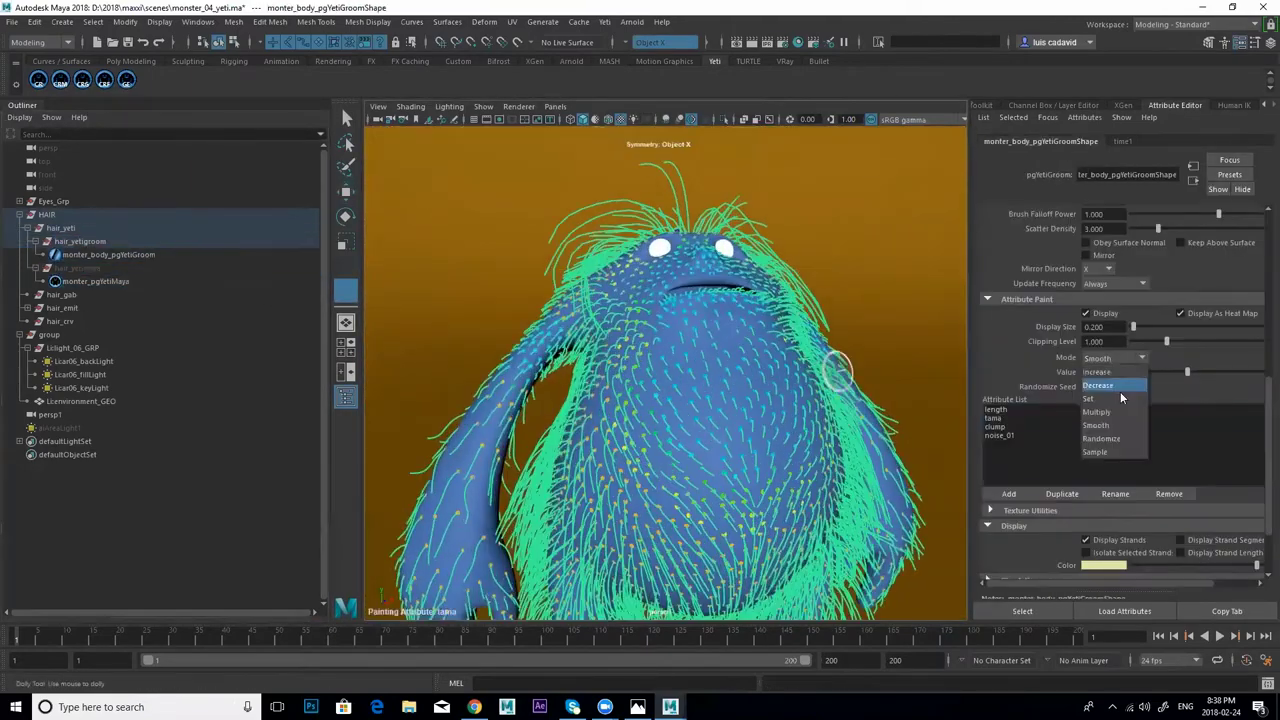
left_click(1120, 391)
left_click(993, 418)
mouse_move(700, 380)
left_mouse_down("alt")
mouse_move(663, 414)
mouse_move(686, 514)
mouse_move(675, 448)
left_mouse_up("alt")
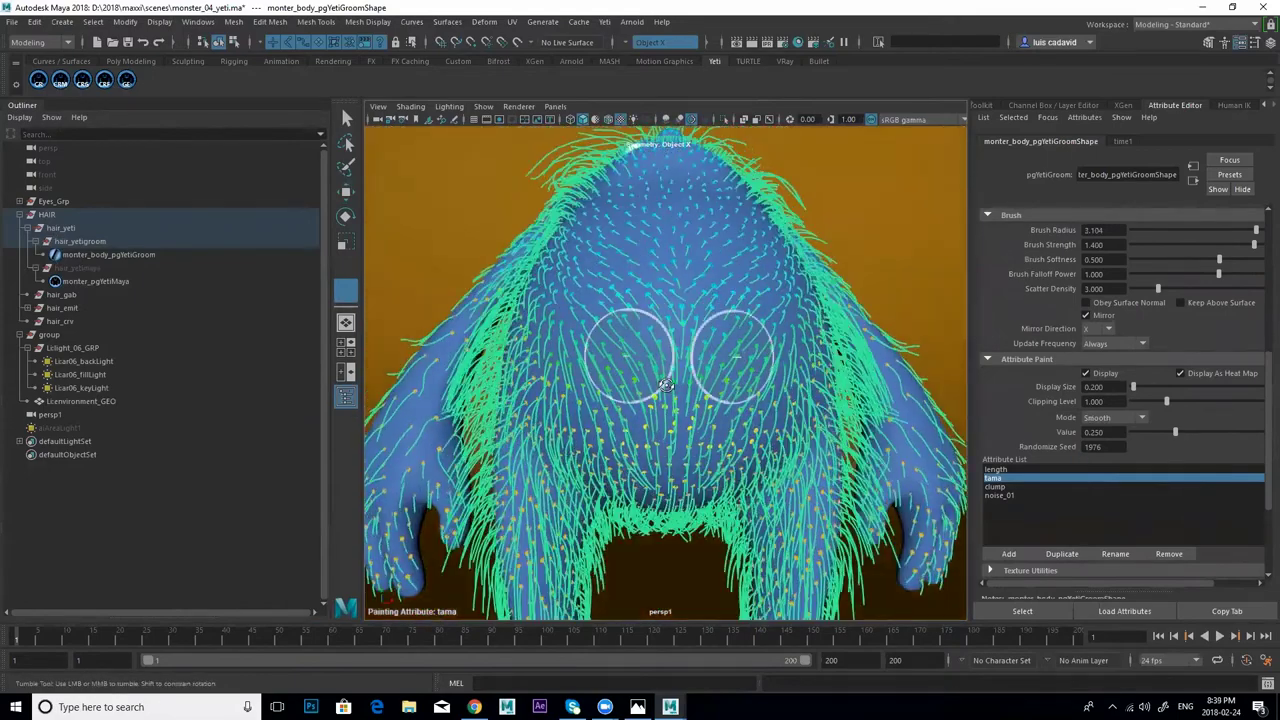